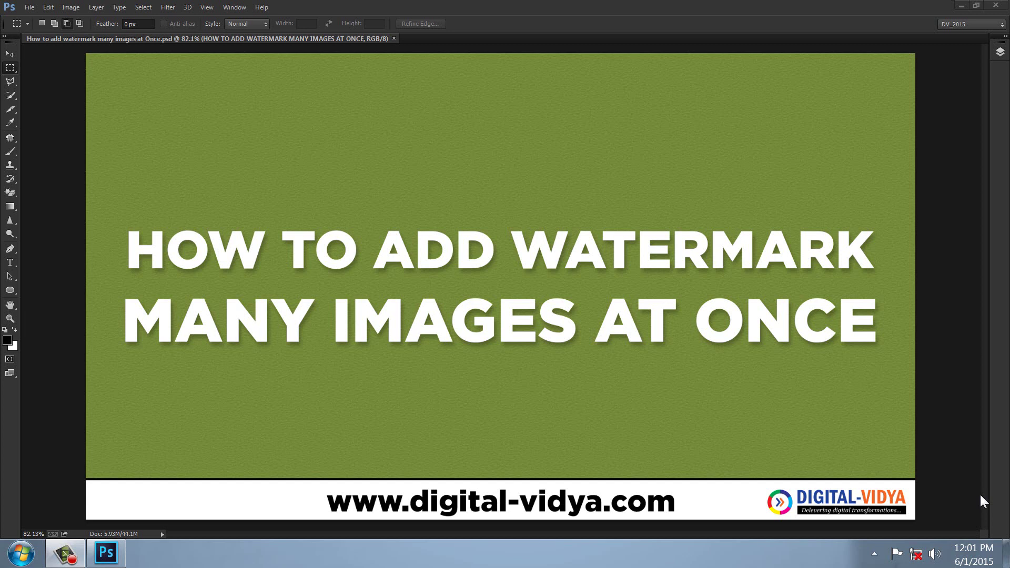
# Step: Close the tutorial title document and minimize Photoshop to reach the desktop
pyautogui.click(393, 38)
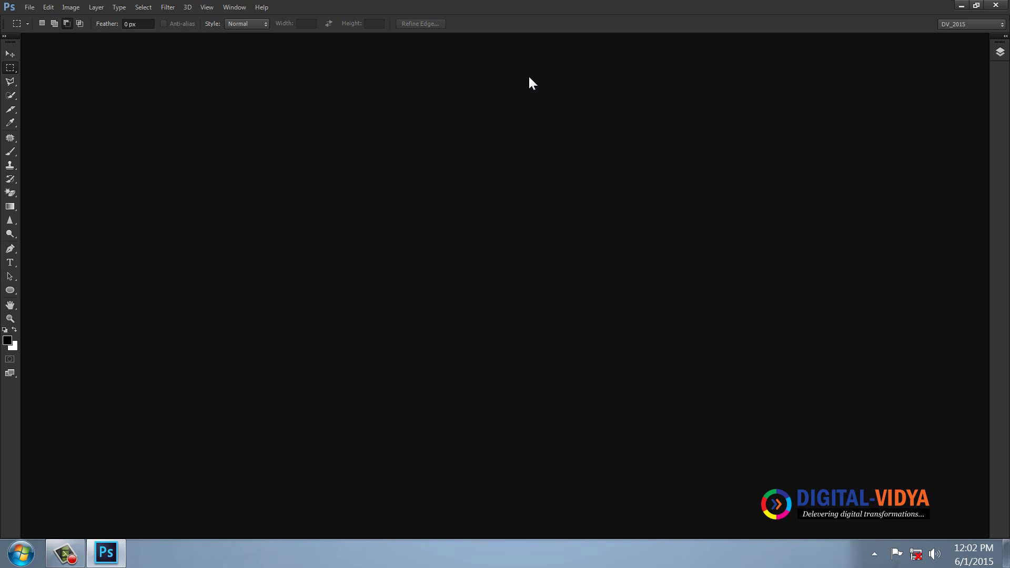
pyautogui.click(961, 8)
# Step: Open Flowers_72ppi, check its Result folder is empty, and switch the listing to Content view
pyautogui.doubleClick(28, 232)
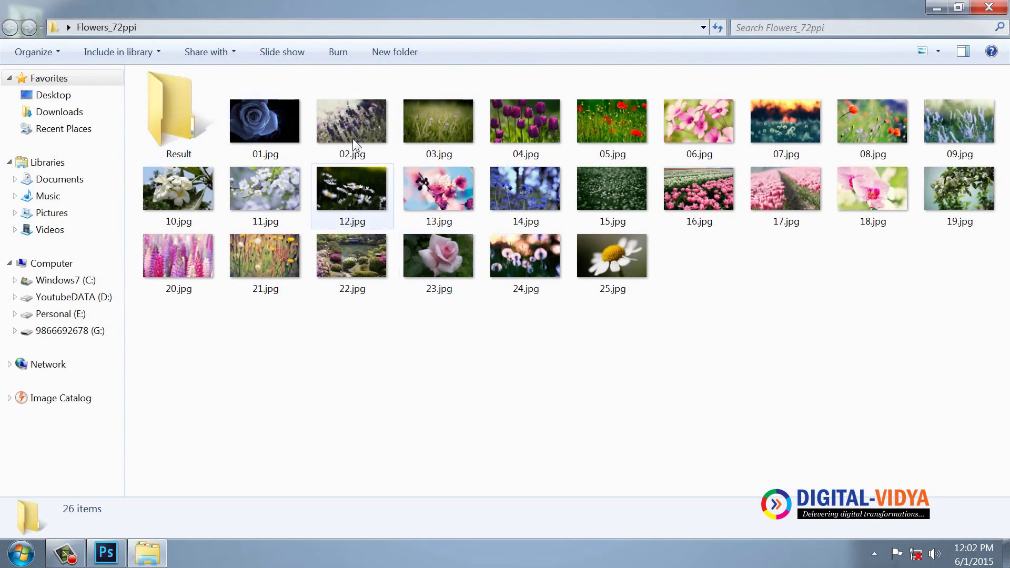
pyautogui.doubleClick(208, 146)
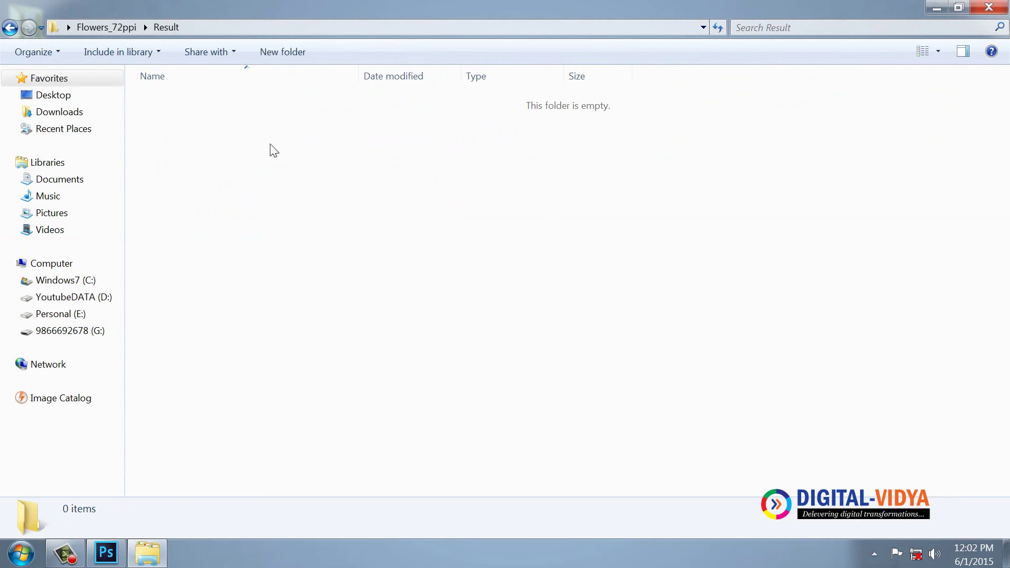
pyautogui.press('BackSpace')
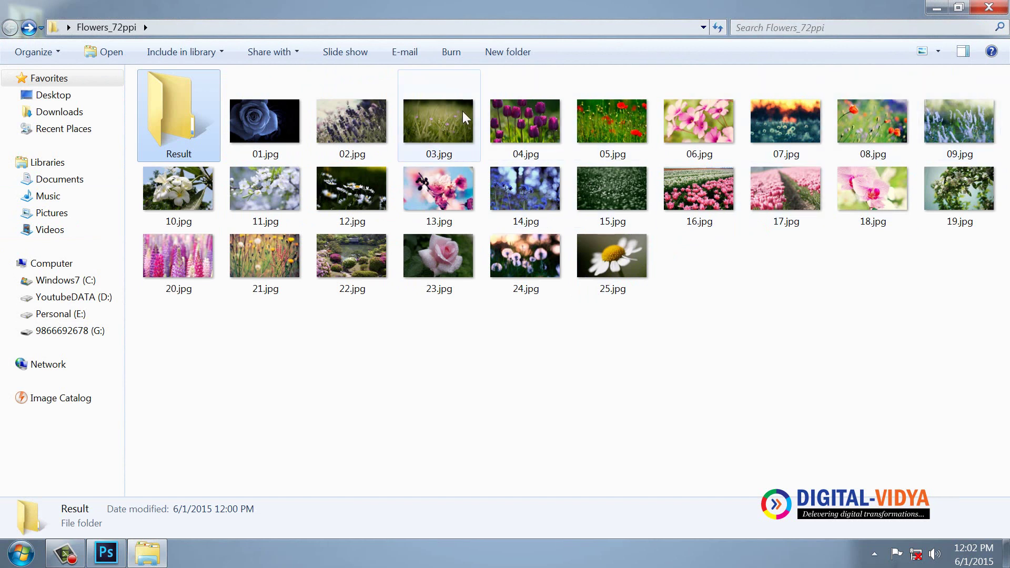
pyautogui.click(938, 52)
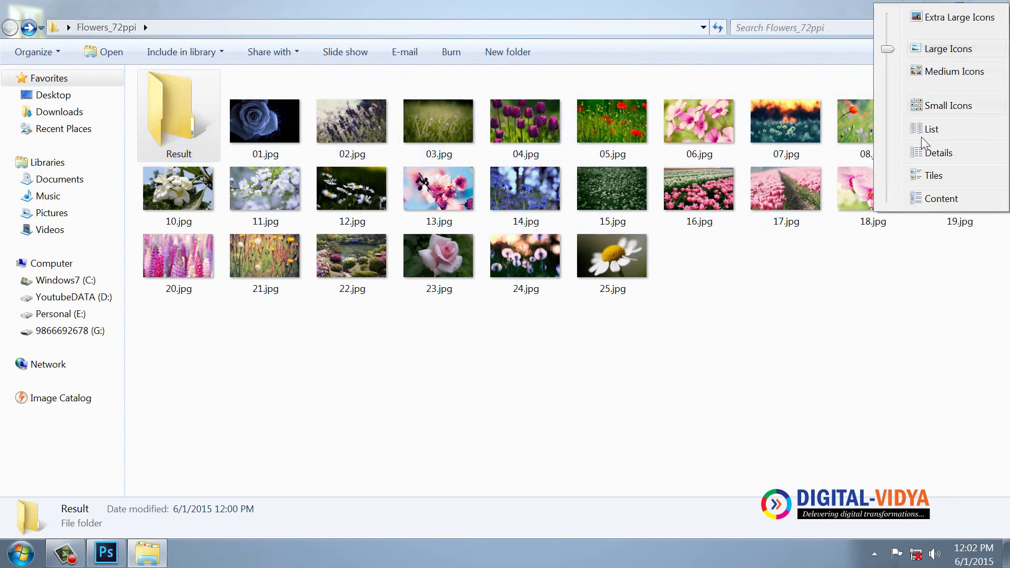
pyautogui.click(926, 202)
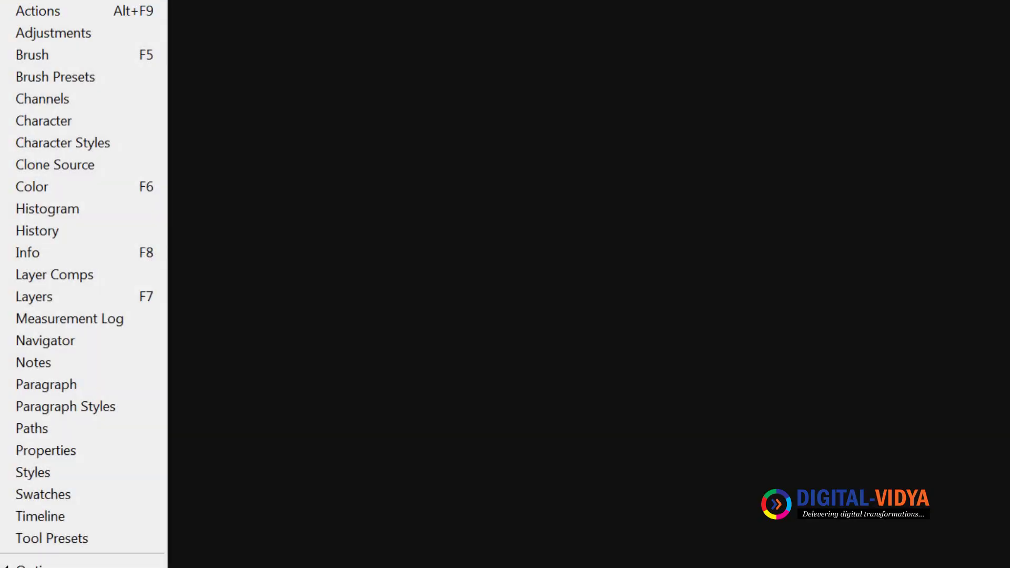
# Step: Delete the existing Set 1 from the Actions panel
pyautogui.click(29, 11)
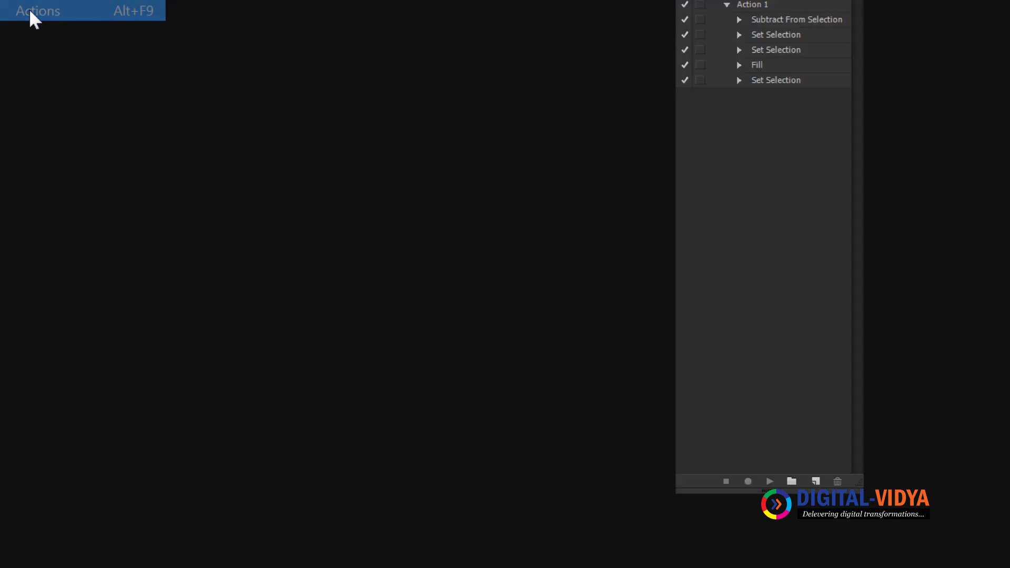
pyautogui.click(784, 24)
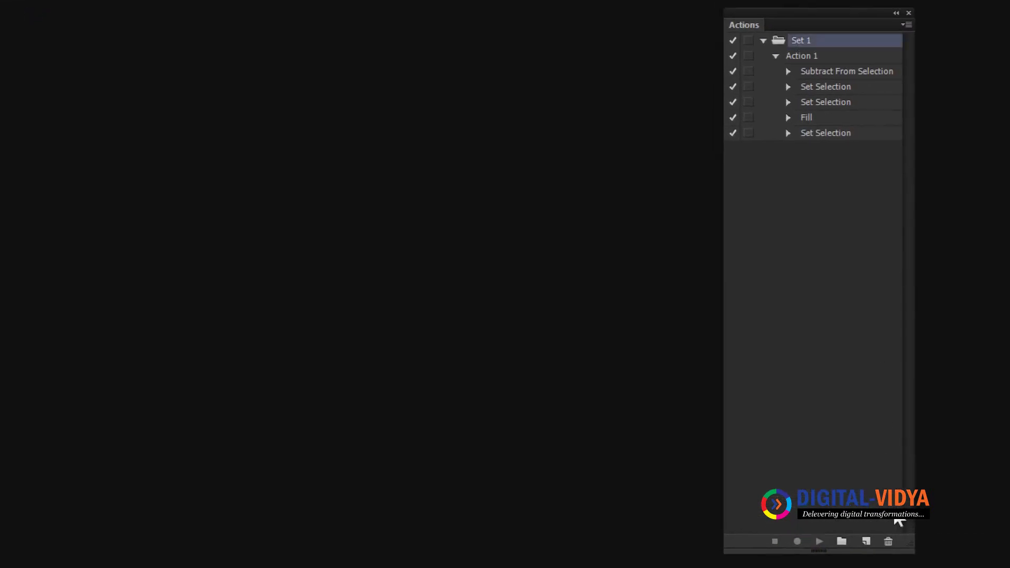
pyautogui.click(888, 541)
pyautogui.click(418, 227)
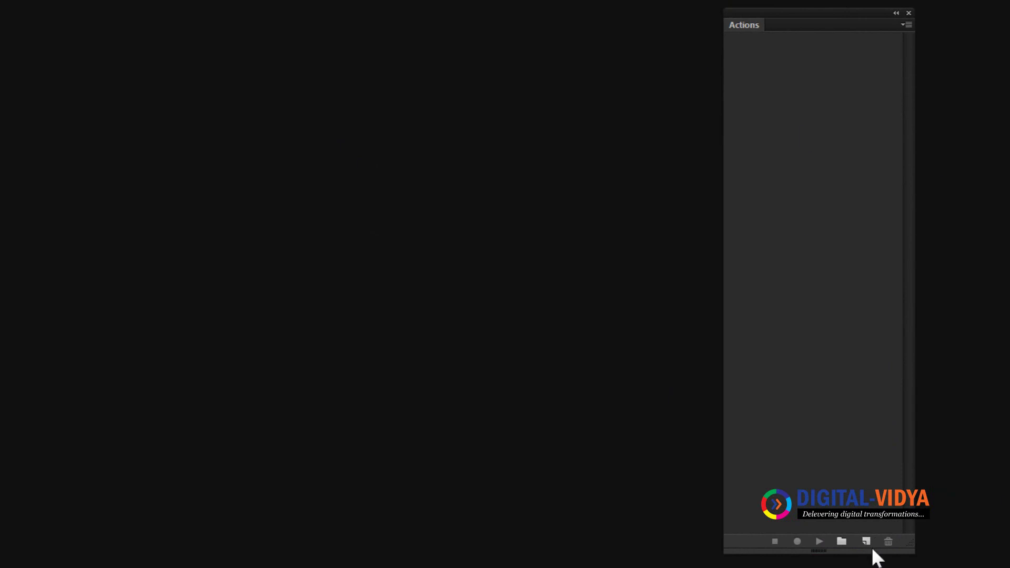
# Step: Open 01.jpg from the Desktop's Flowers_72ppi folder
pyautogui.click(29, 7)
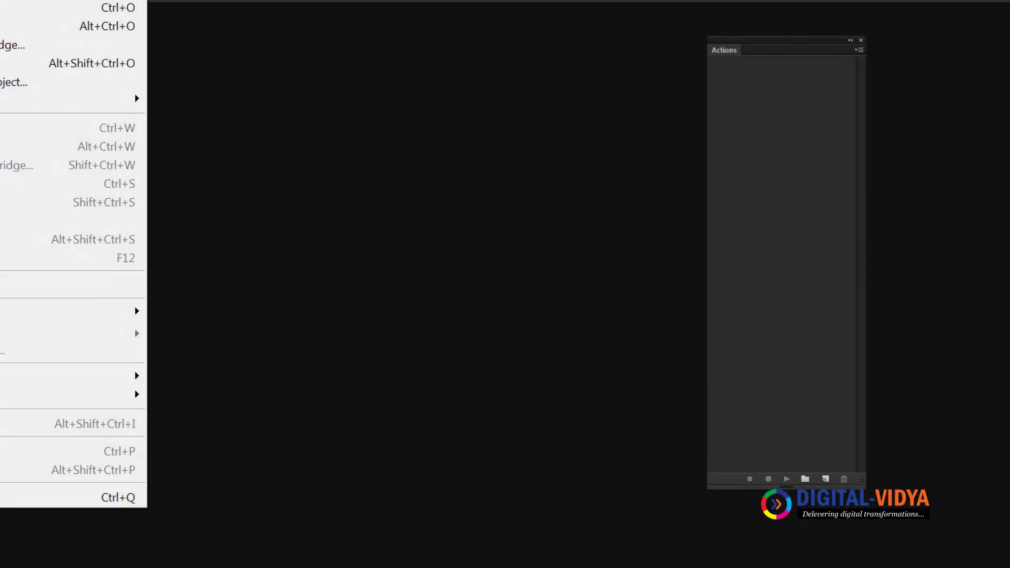
pyautogui.click(47, 38)
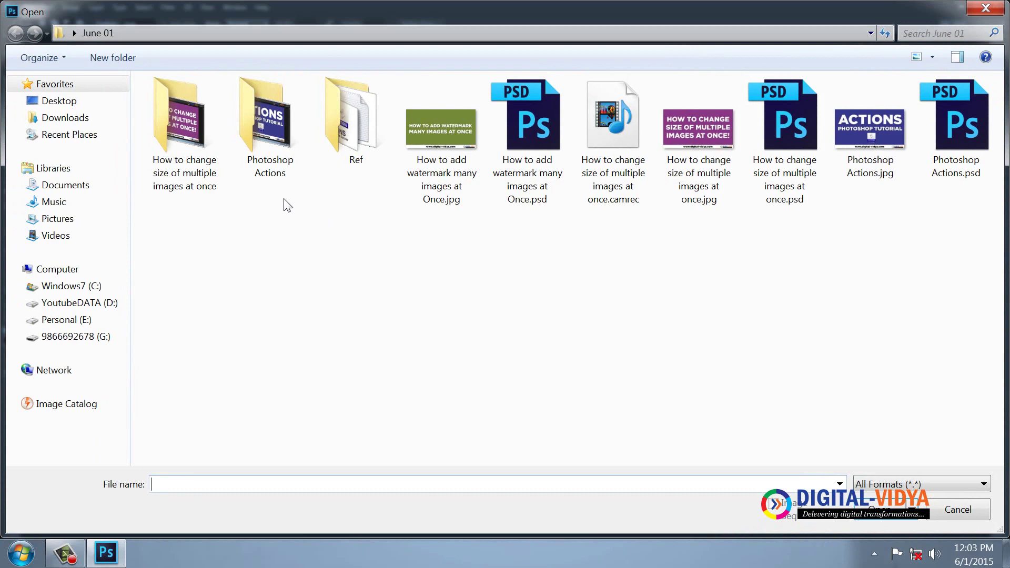
pyautogui.click(50, 100)
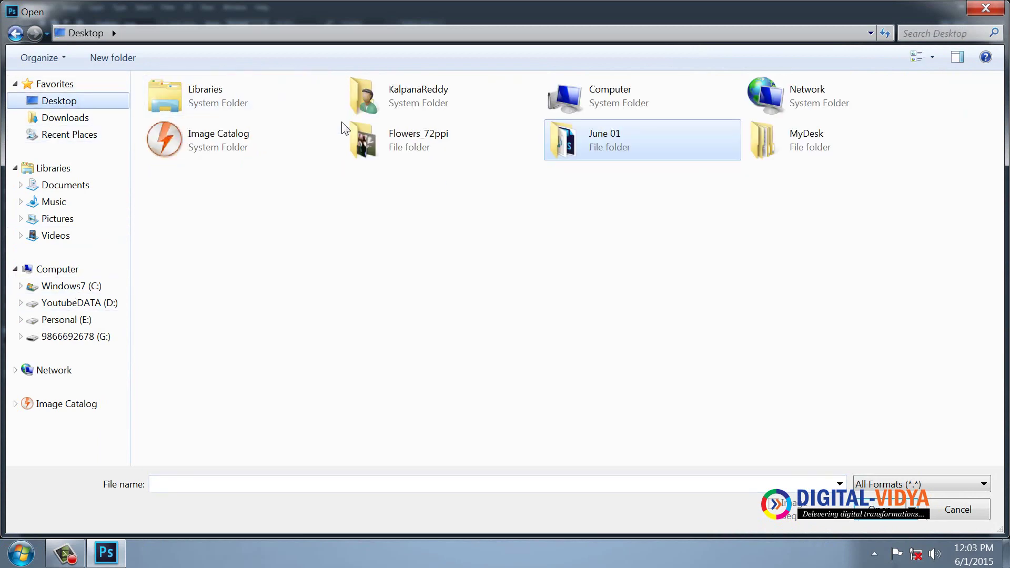
pyautogui.doubleClick(428, 140)
pyautogui.doubleClick(273, 128)
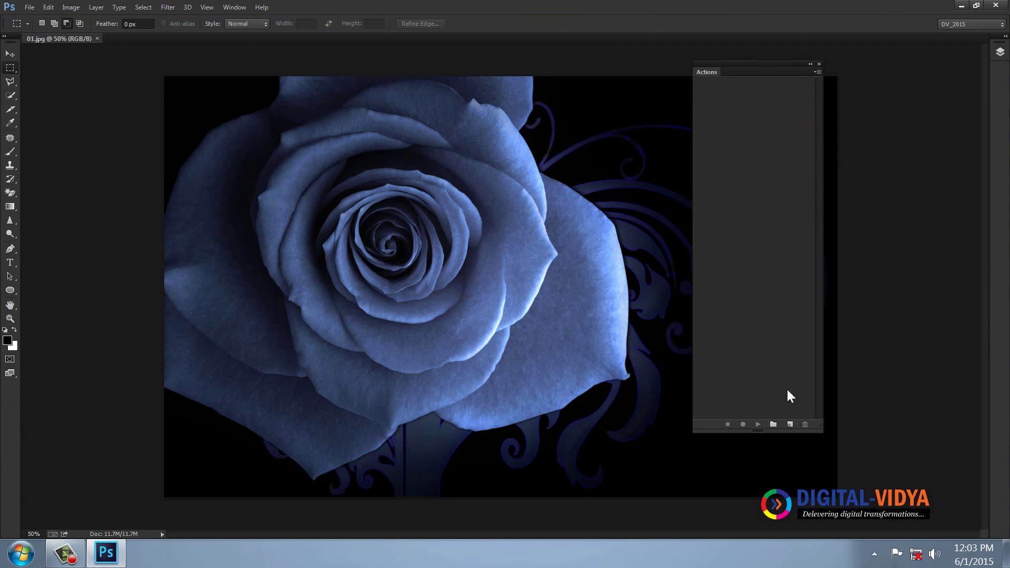
# Step: Start recording a new Action 1 and marquee-select a horizontal band across the photo's middle
pyautogui.click(790, 424)
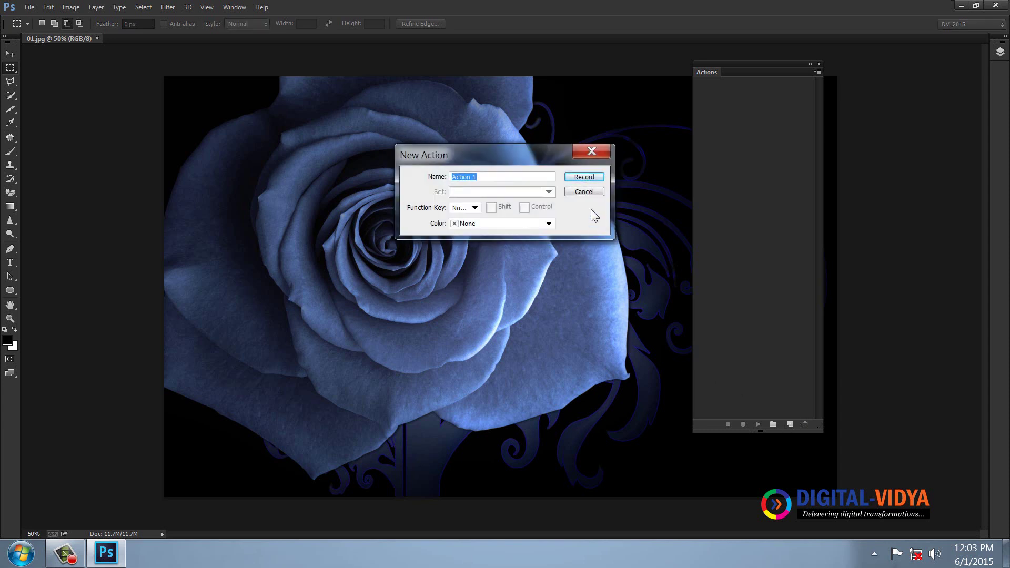
pyautogui.click(583, 176)
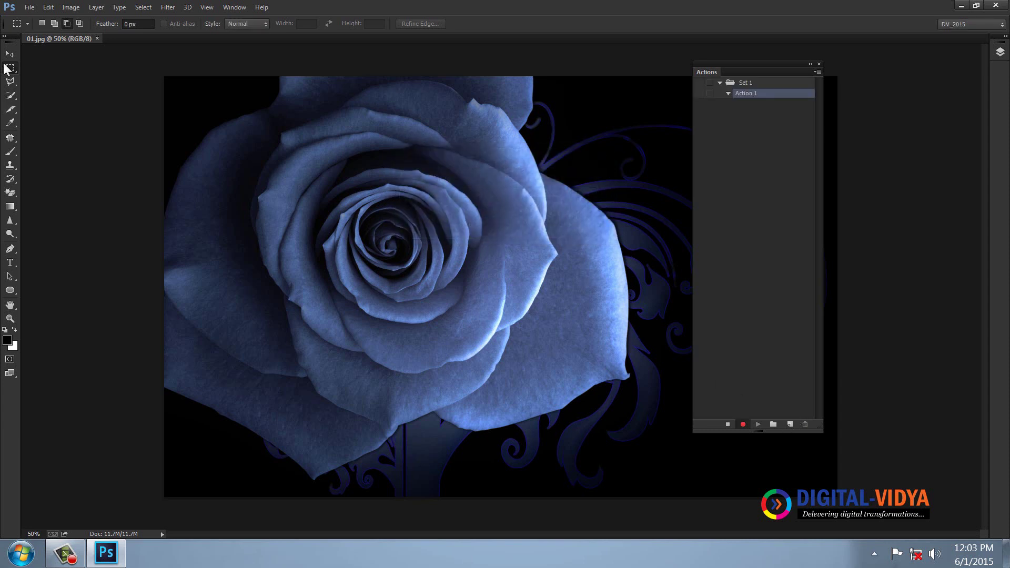
pyautogui.moveTo(140, 256)
pyautogui.mouseDown()
pyautogui.moveTo(518, 332)
pyautogui.moveTo(878, 311)
pyautogui.mouseUp()
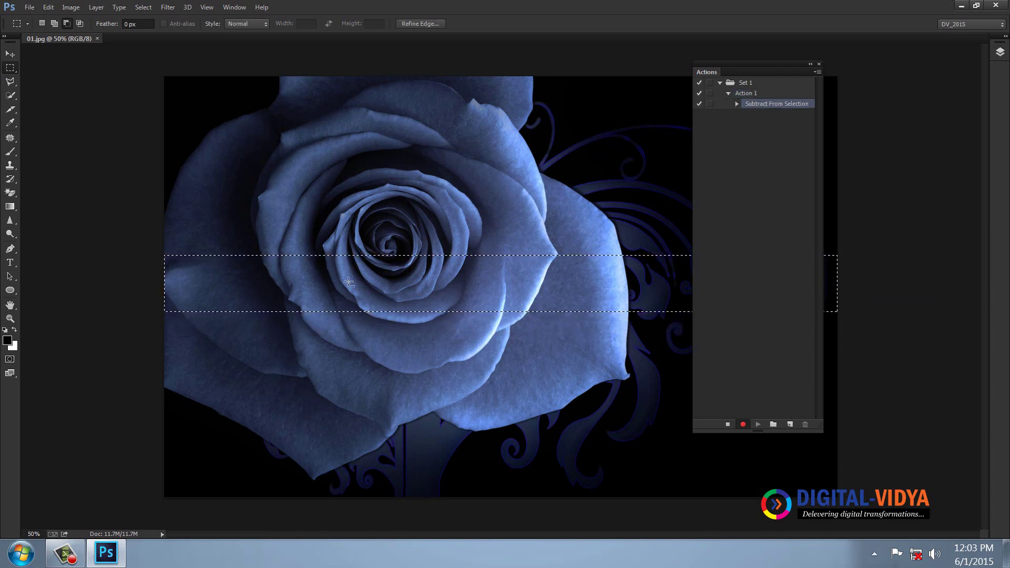
pyautogui.click(48, 7)
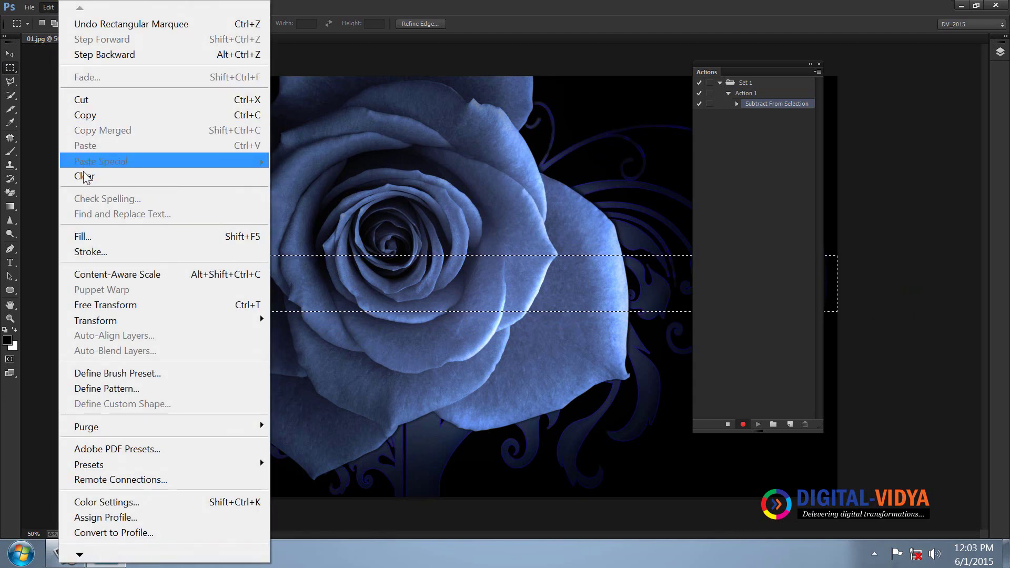
# Step: Fill the selected band with the white background colour at 50% opacity
pyautogui.click(83, 236)
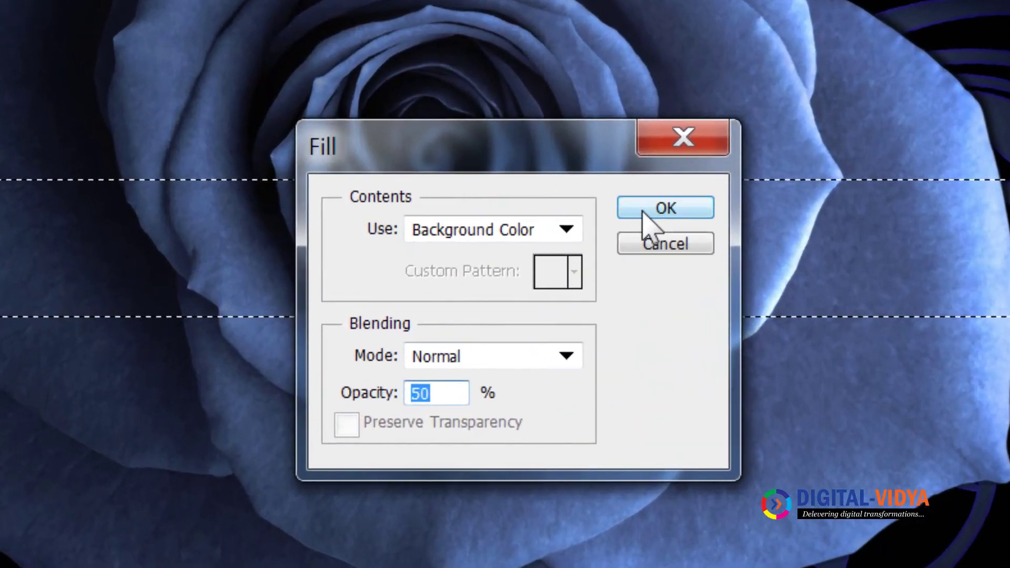
pyautogui.click(561, 242)
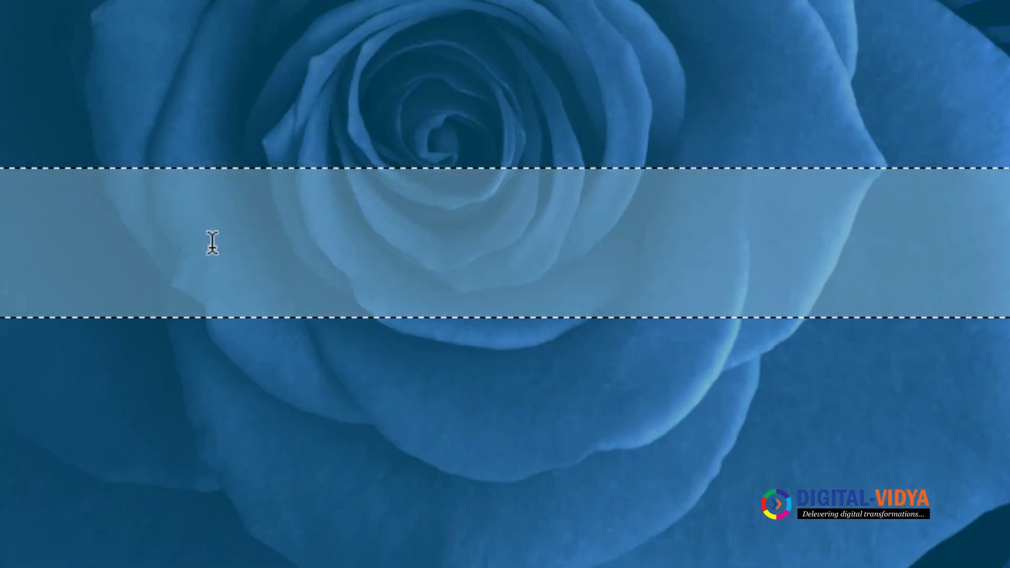
# Step: Type a watermark line with digital-vidya.com and the contact e-mail across the band
pyautogui.click(213, 243)
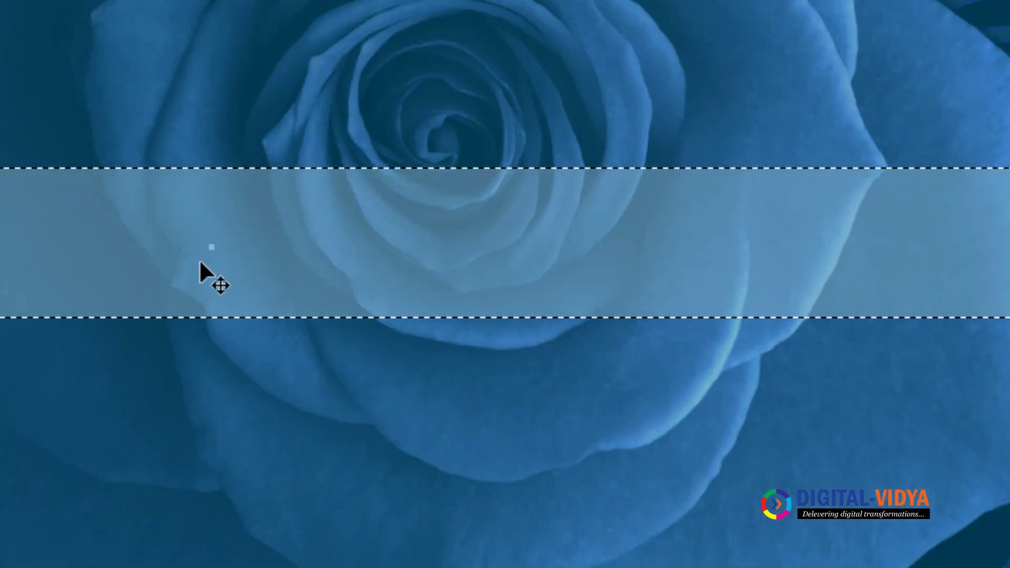
pyautogui.write('di')
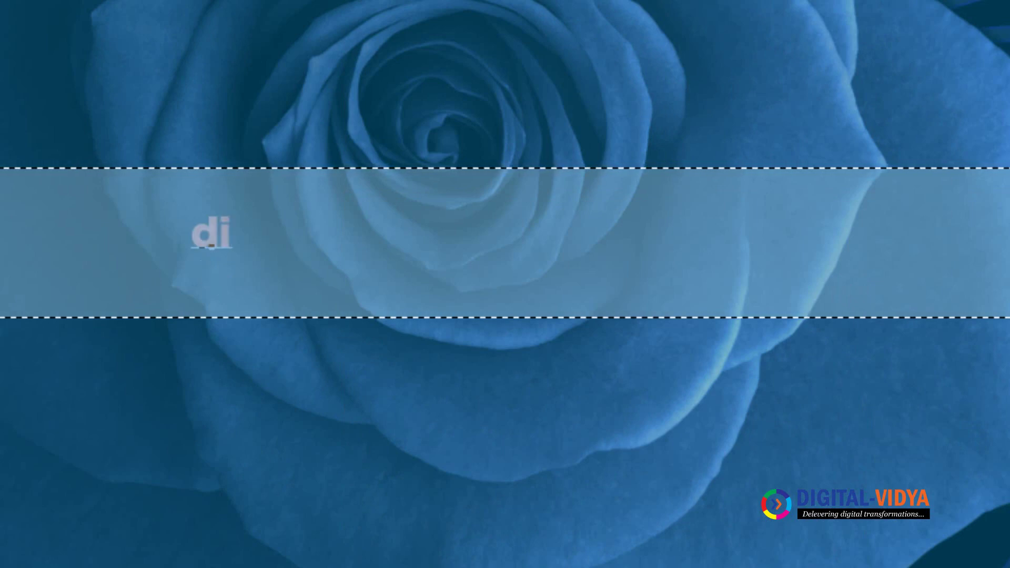
pyautogui.press('Escape')
pyautogui.hotkey('ctrl', 'd')
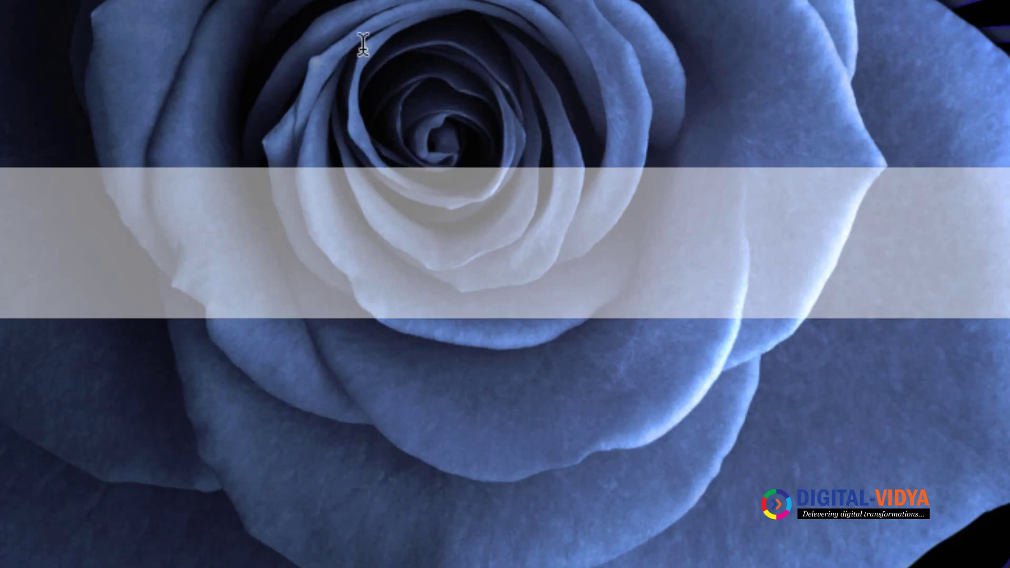
pyautogui.click(188, 253)
pyautogui.write('d')
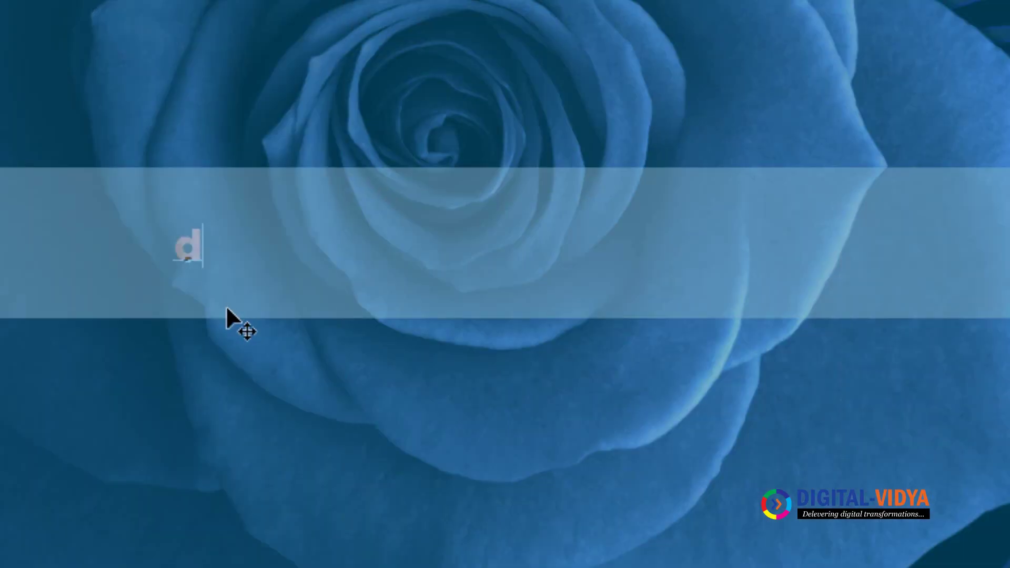
pyautogui.write('igita')
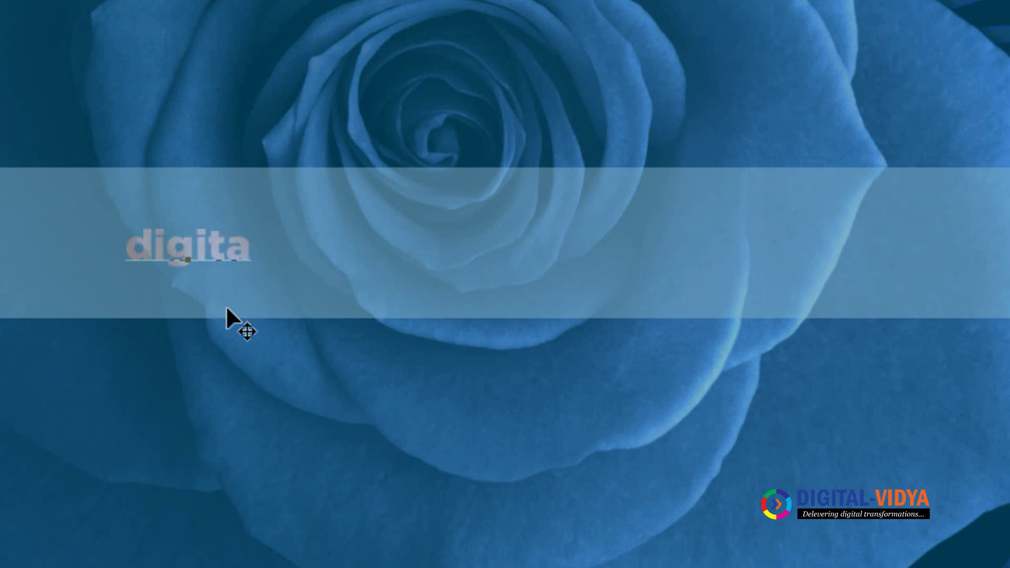
pyautogui.write('l-vidy')
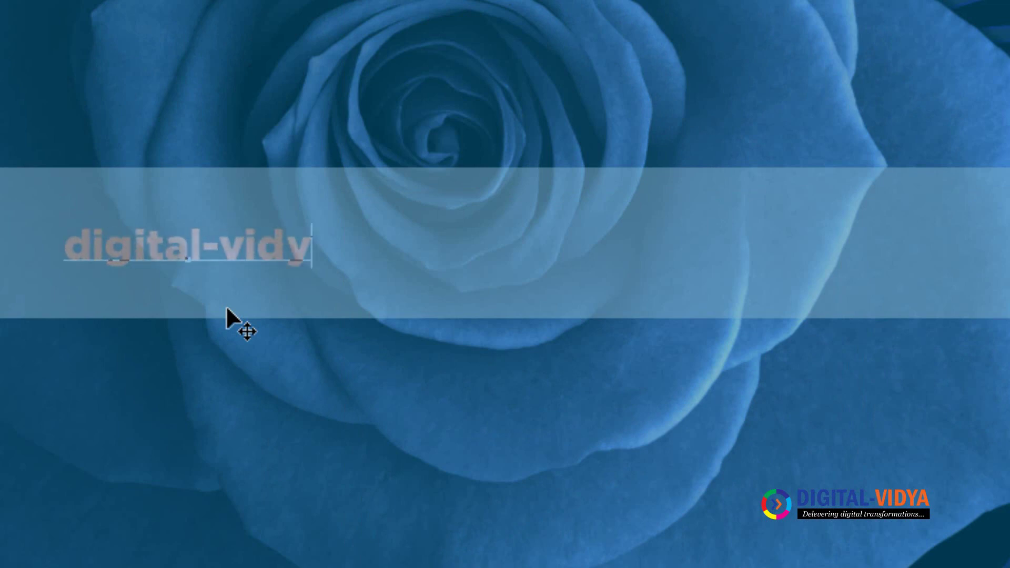
pyautogui.write('a.com')
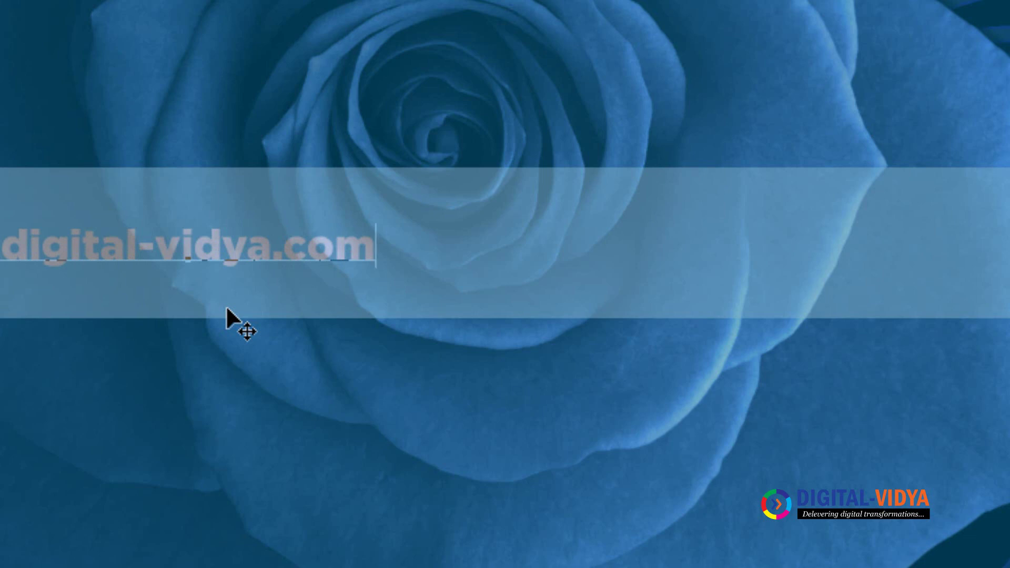
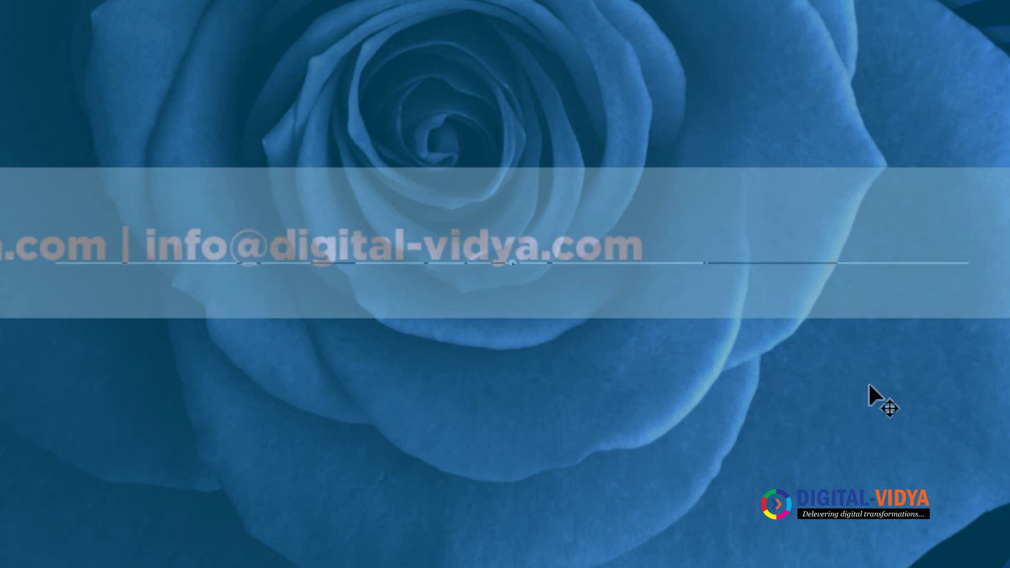
pyautogui.click(869, 383)
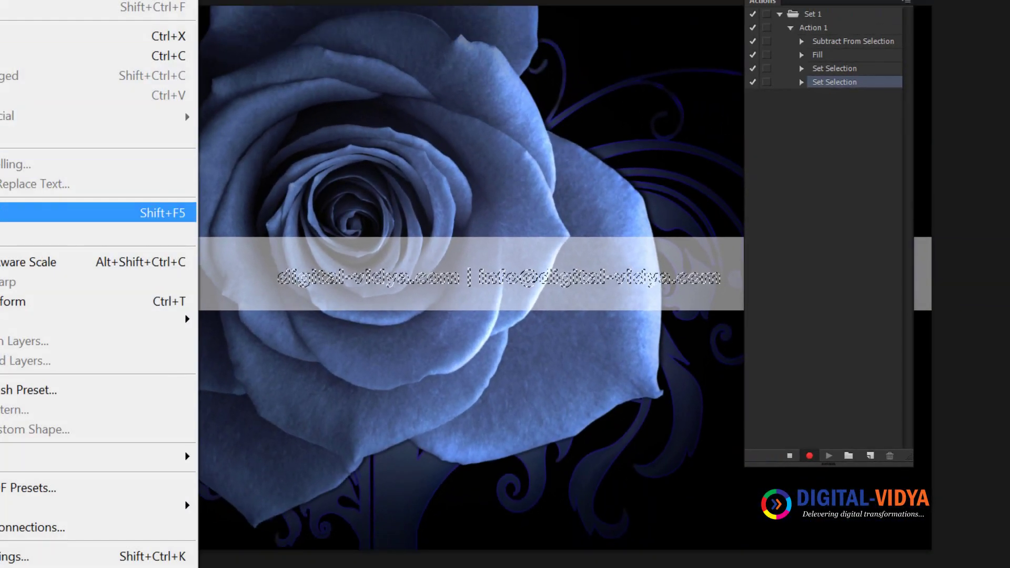
# Step: Fill the watermark lettering with the foreground colour at 50% opacity, then deselect
pyautogui.click(53, 210)
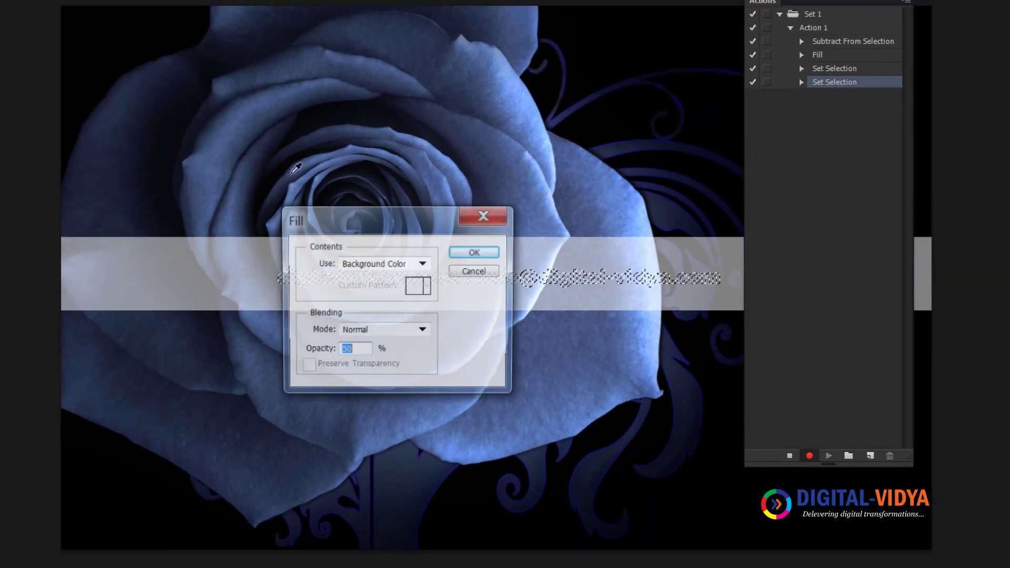
pyautogui.click(378, 260)
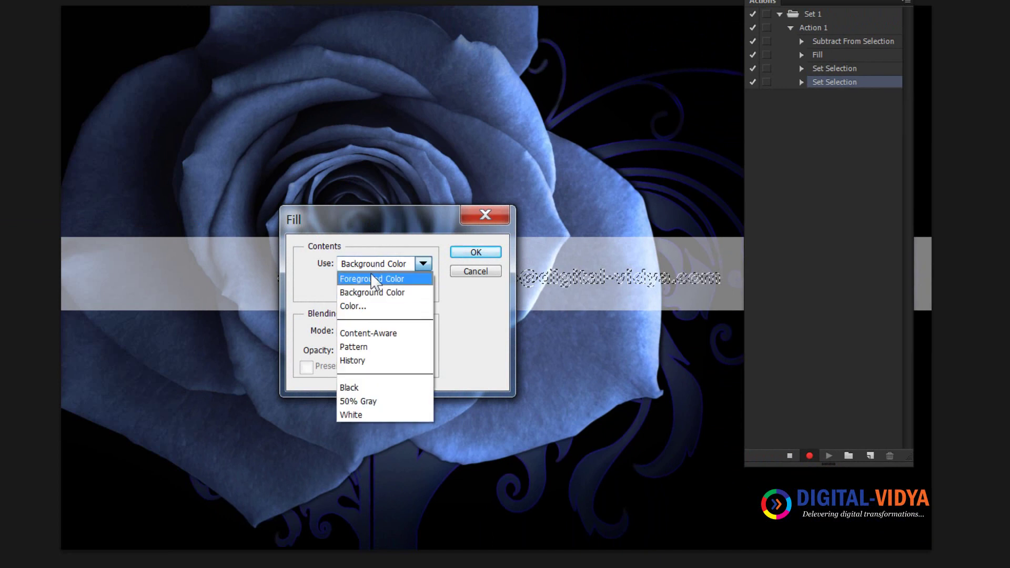
pyautogui.click(372, 280)
pyautogui.click(476, 253)
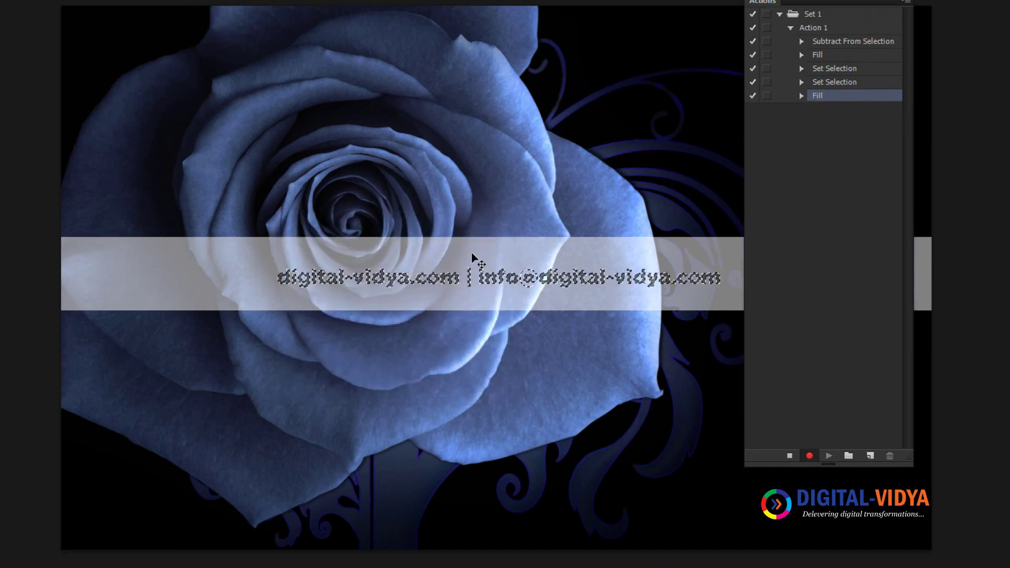
pyautogui.hotkey('ctrl', 'd')
pyautogui.press('Tab')
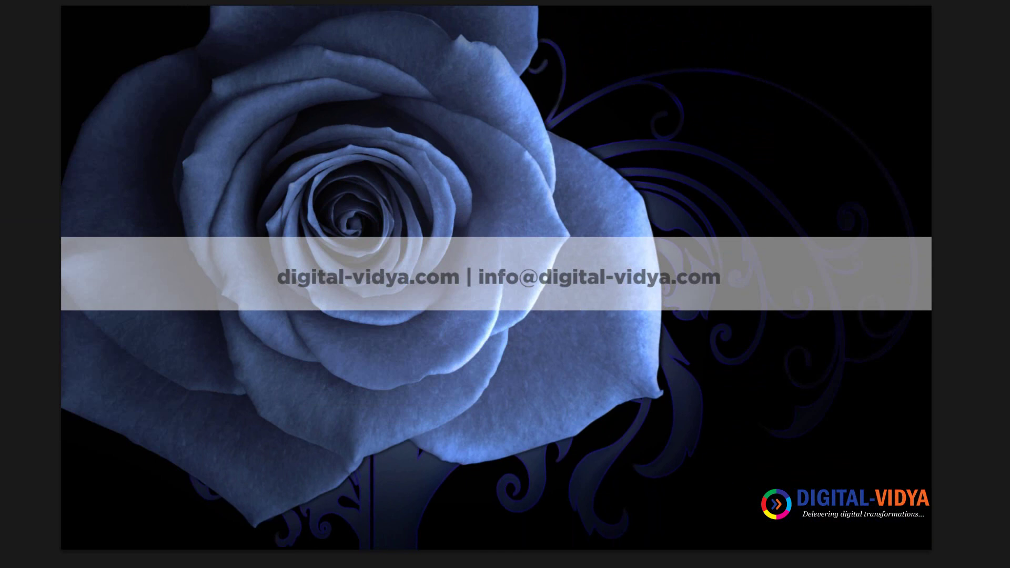
# Step: Reopen the Actions panel and stop recording Action 1
pyautogui.click(176, 1)
pyautogui.click(171, 32)
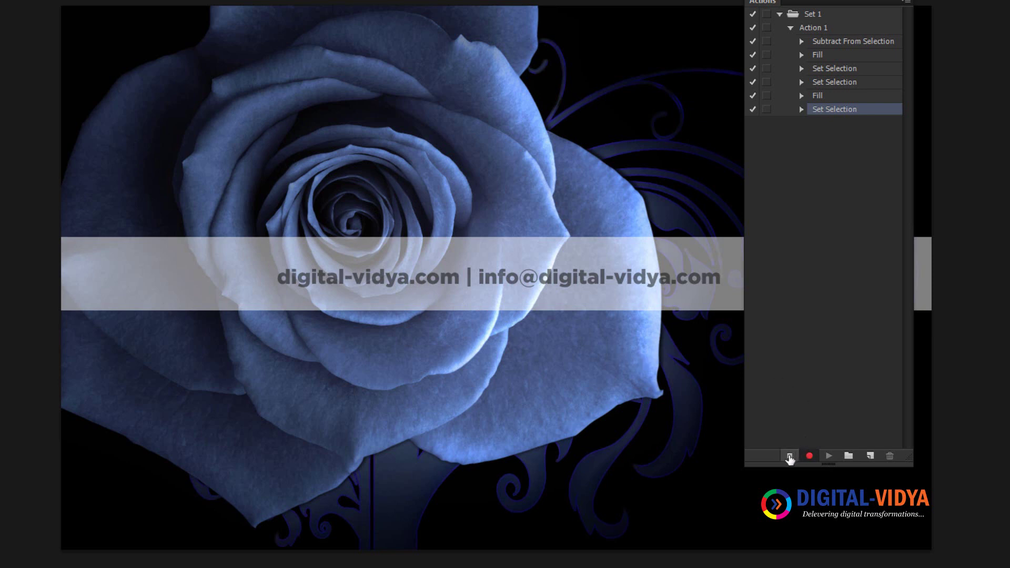
pyautogui.click(790, 456)
pyautogui.click(791, 457)
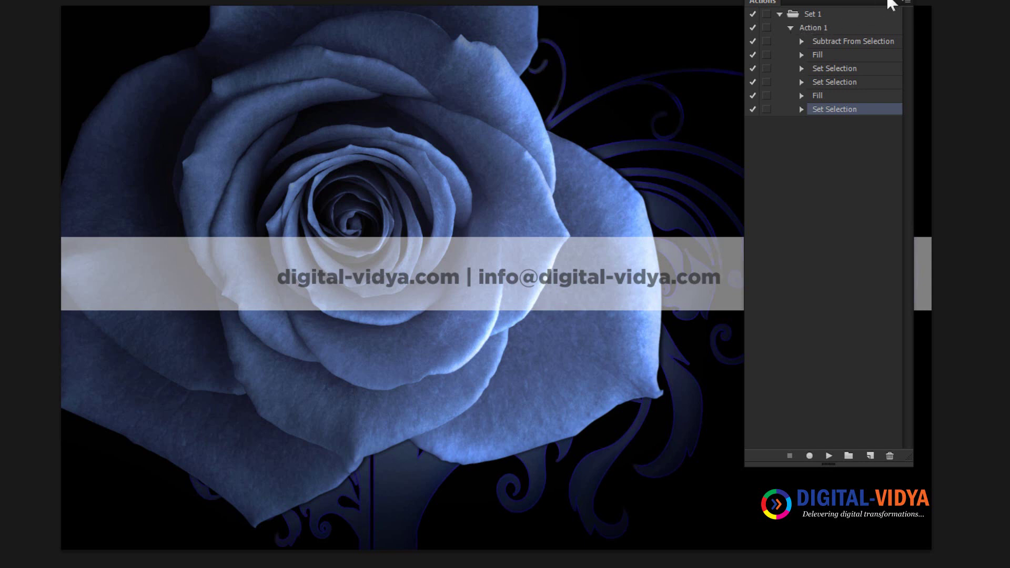
# Step: Close the rose photo without saving its changes
pyautogui.click(909, 3)
pyautogui.hotkey('ctrl', 'w')
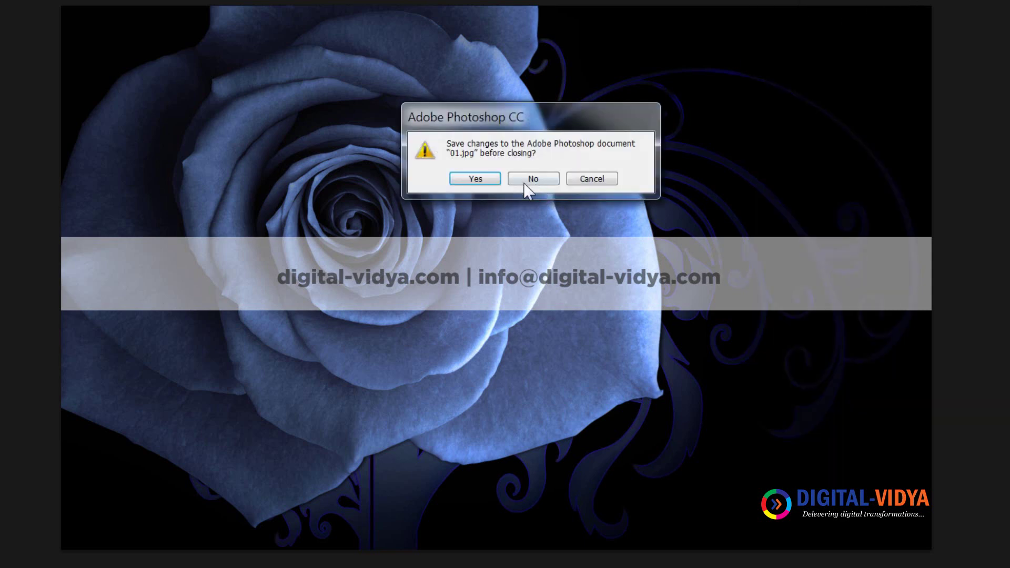
pyautogui.click(530, 177)
# Step: Set up a Batch run of Set 1 / Action 1 with Flowers_72ppi as the source folder
pyautogui.click(29, 7)
pyautogui.moveTo(57, 341)
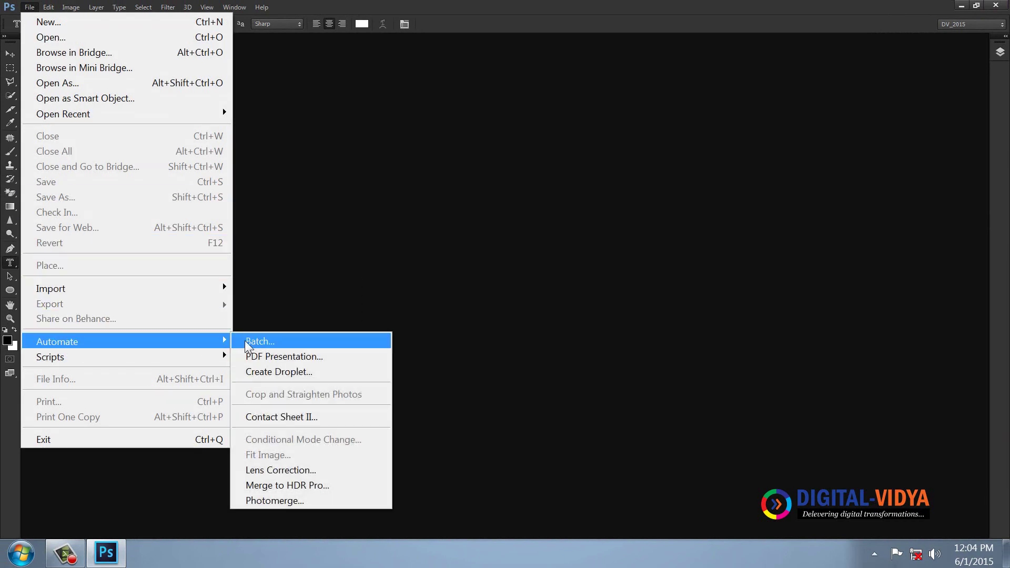
pyautogui.click(245, 340)
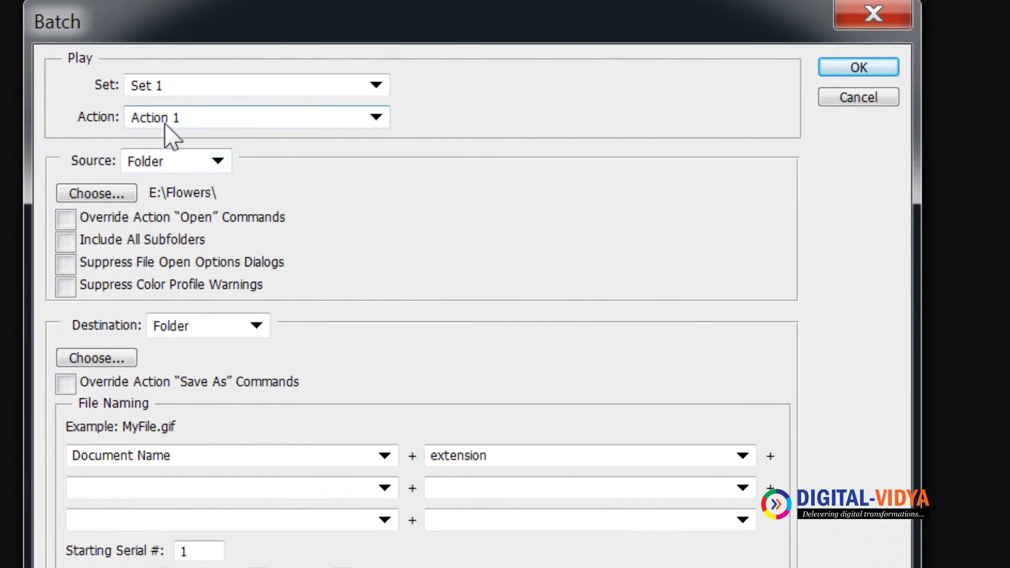
pyautogui.click(361, 121)
pyautogui.click(187, 139)
pyautogui.click(94, 194)
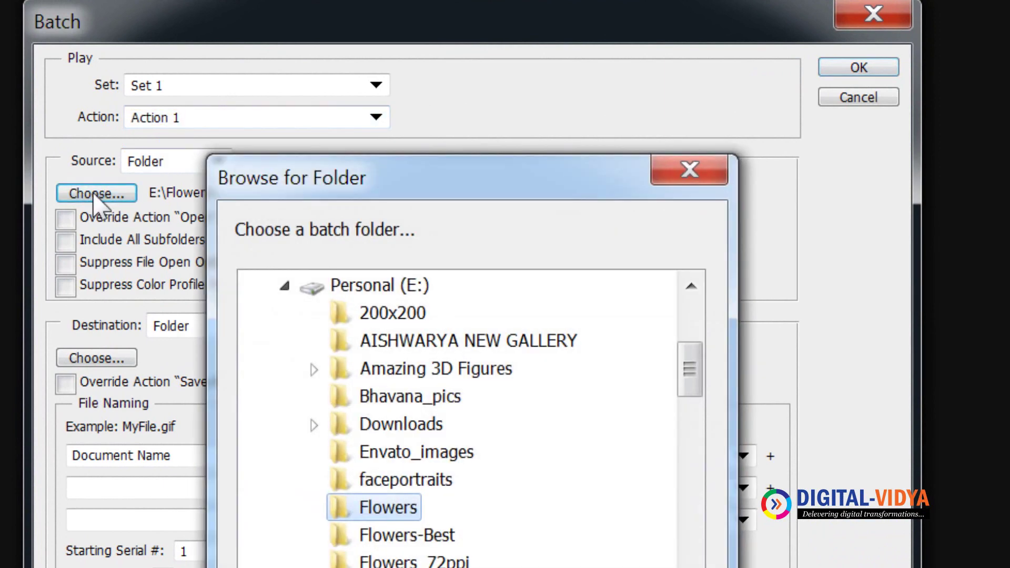
pyautogui.click(700, 542)
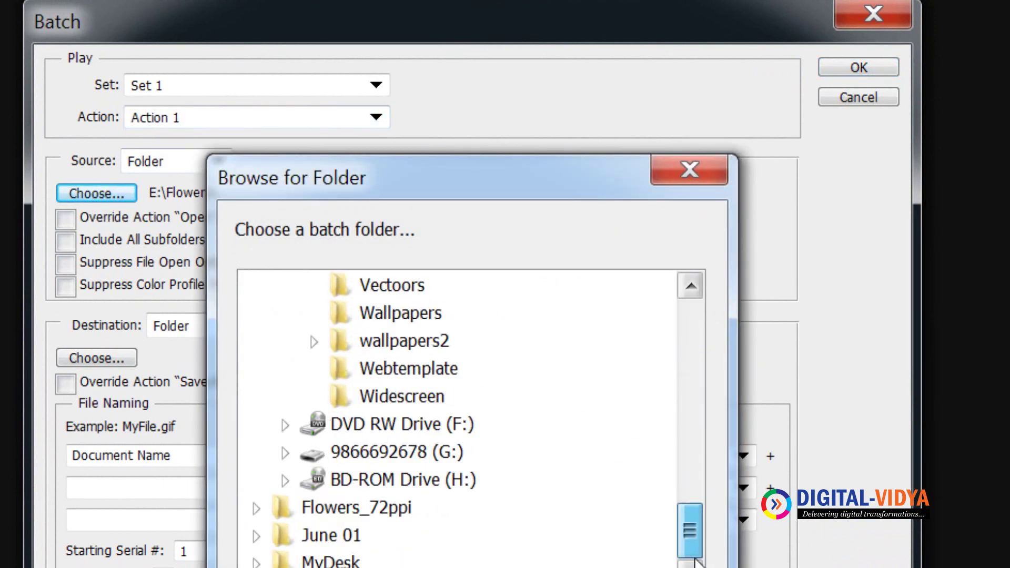
pyautogui.click(386, 514)
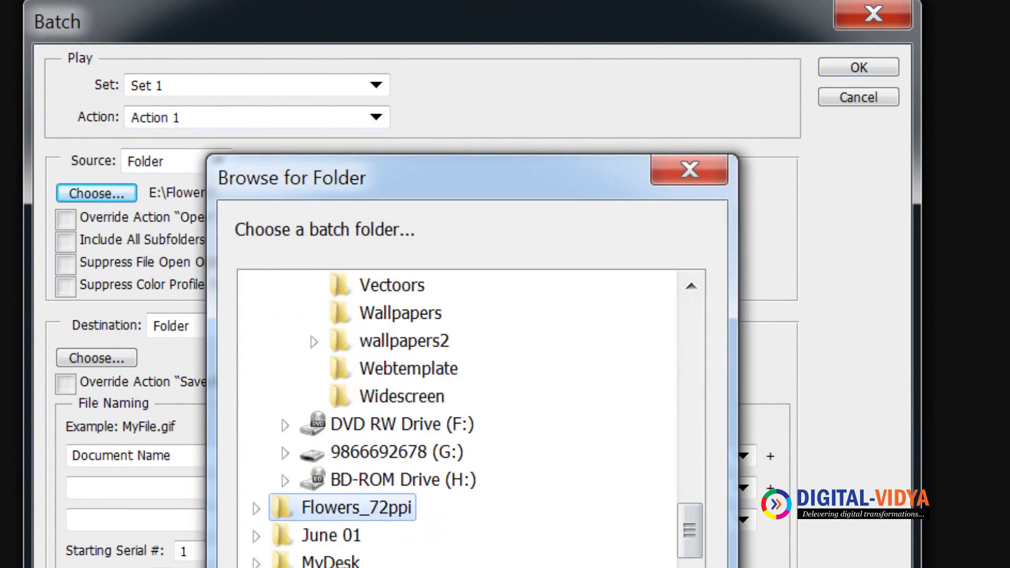
pyautogui.press('Return')
# Step: Set the batch destination to the Flowers_72ppi Result subfolder and start the run
pyautogui.click(176, 333)
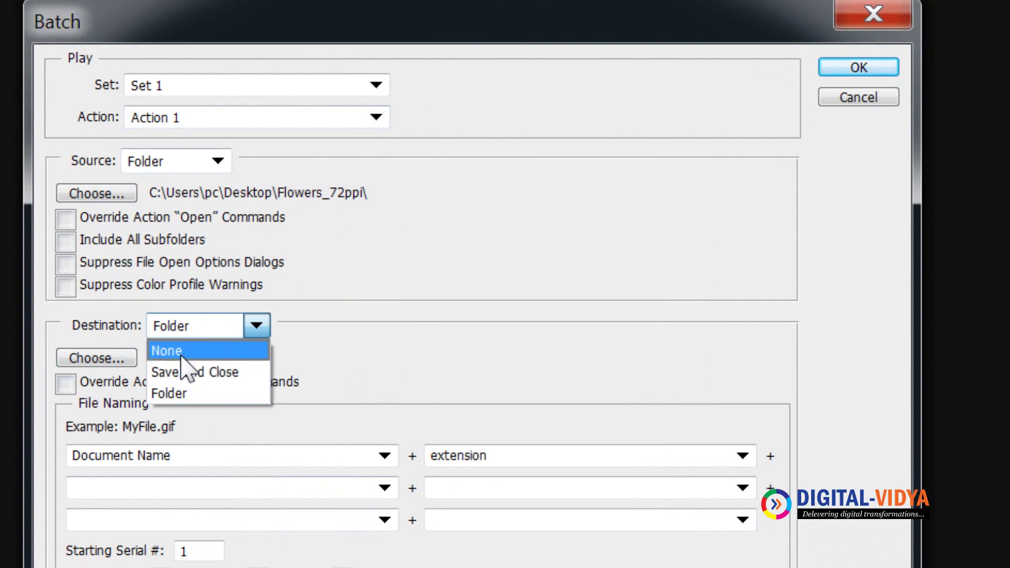
pyautogui.click(167, 398)
pyautogui.click(97, 358)
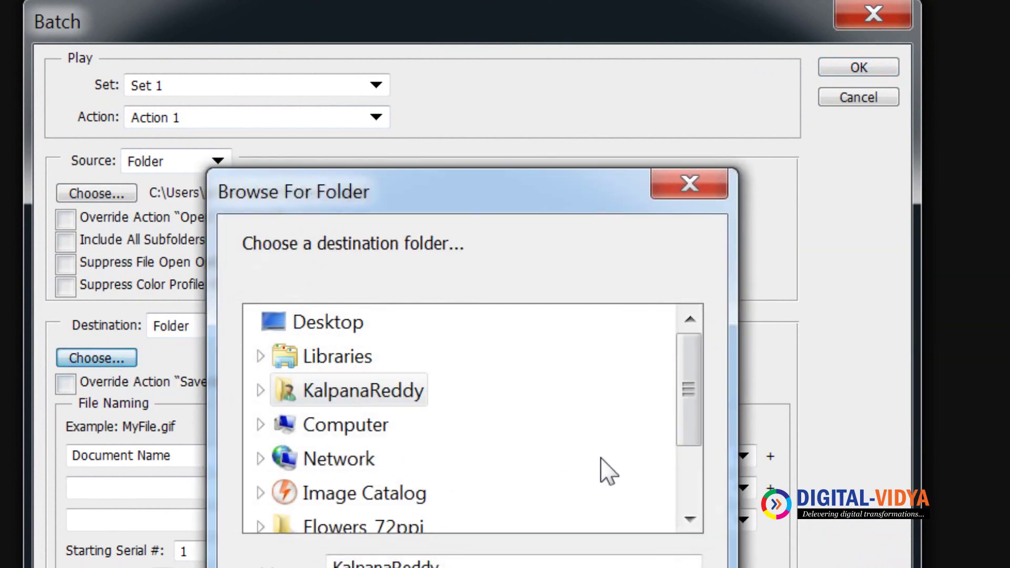
pyautogui.moveTo(683, 388); pyautogui.dragTo(689, 455)
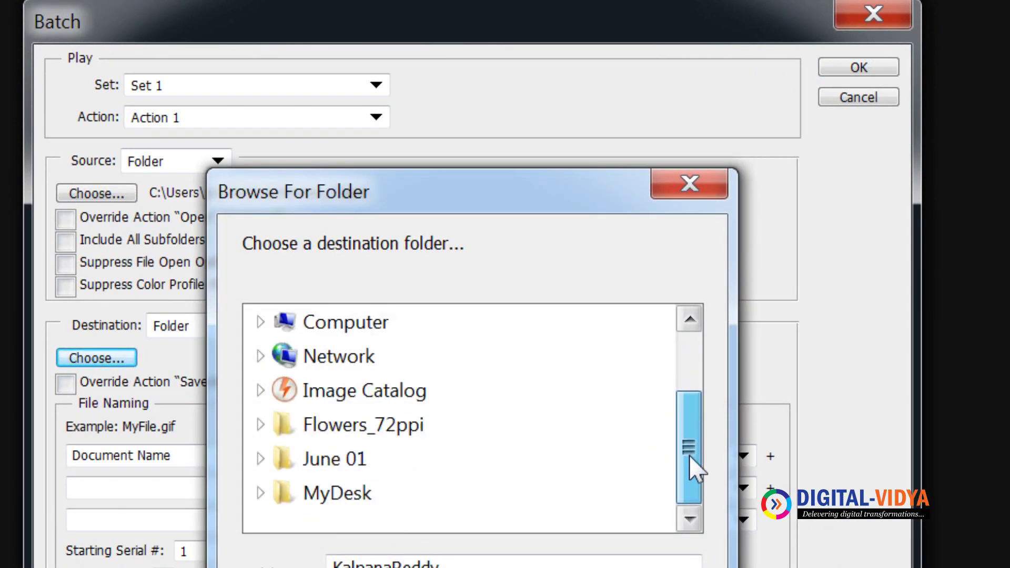
pyautogui.click(380, 424)
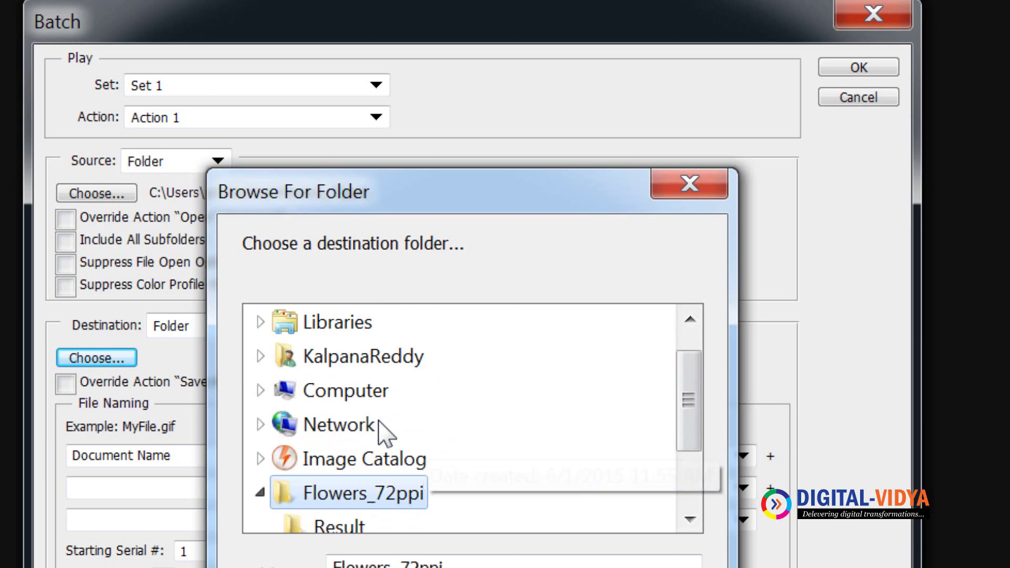
pyautogui.click(353, 529)
pyautogui.press('Return')
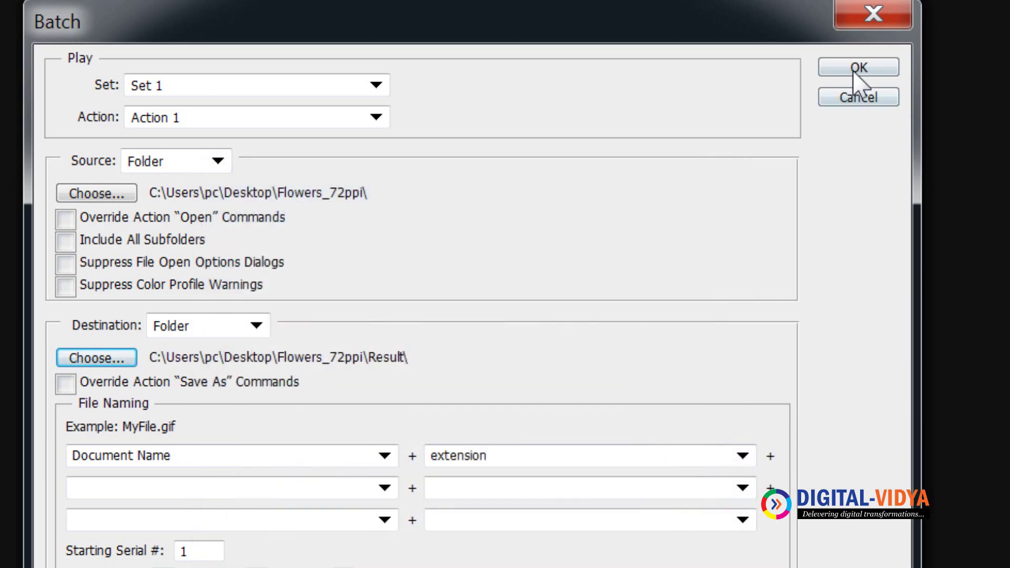
pyautogui.click(859, 68)
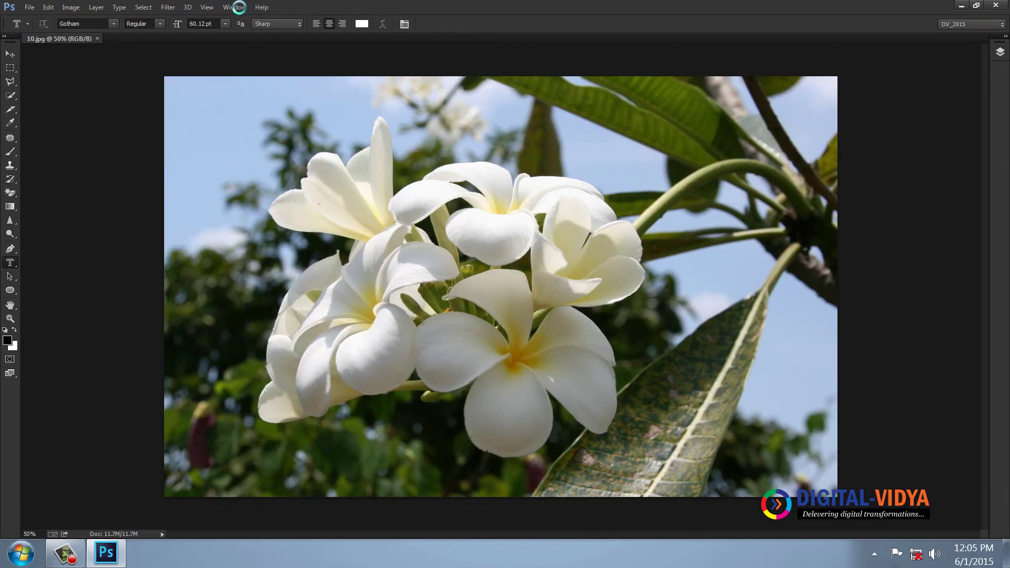
# Step: Let the batch process the flower photos up to 11.jpg, then open the Window menu
pyautogui.click(239, 7)
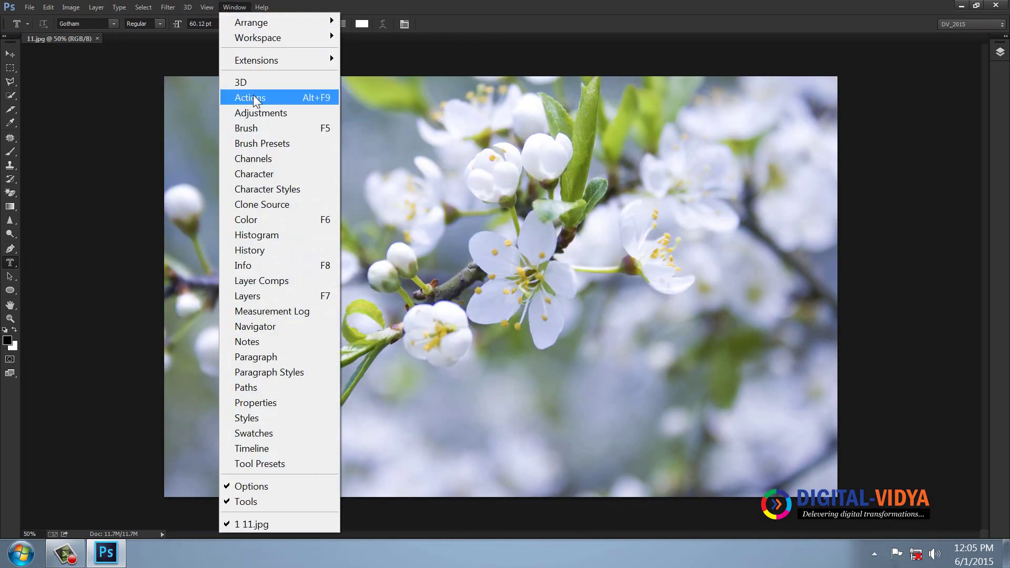
# Step: Show the Actions panel to watch Action 1's six steps as the batch processes the photos
pyautogui.click(254, 97)
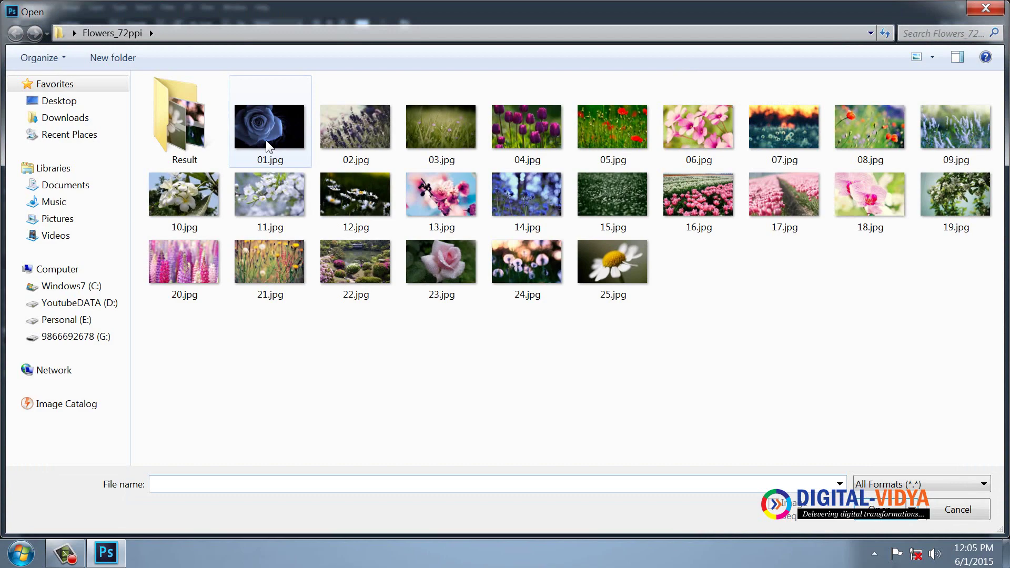
# Step: Open all processed JPGs from the Result folder to check the white band and web address
pyautogui.doubleClick(169, 113)
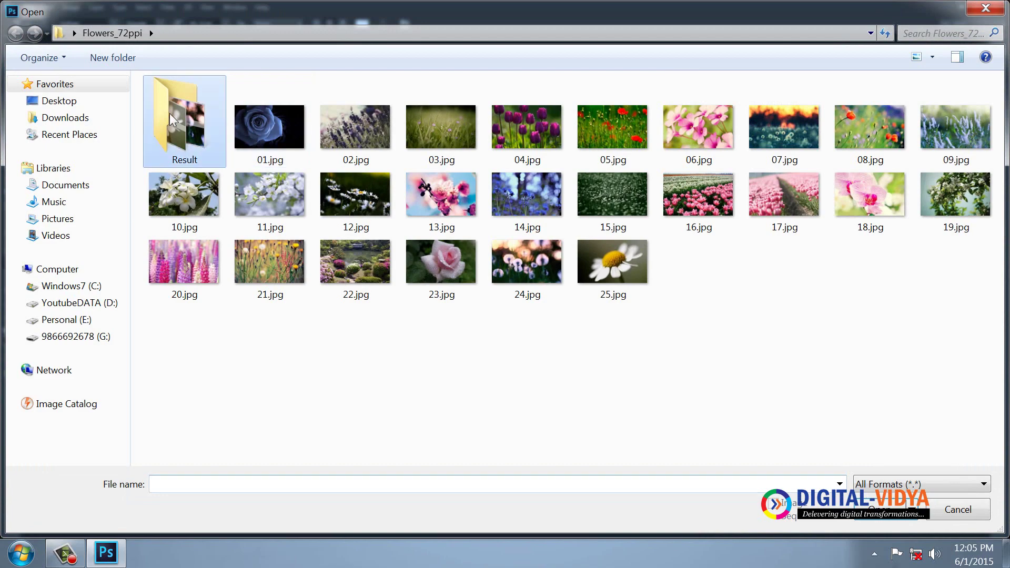
pyautogui.moveTo(782, 414); pyautogui.dragTo(112, 74)
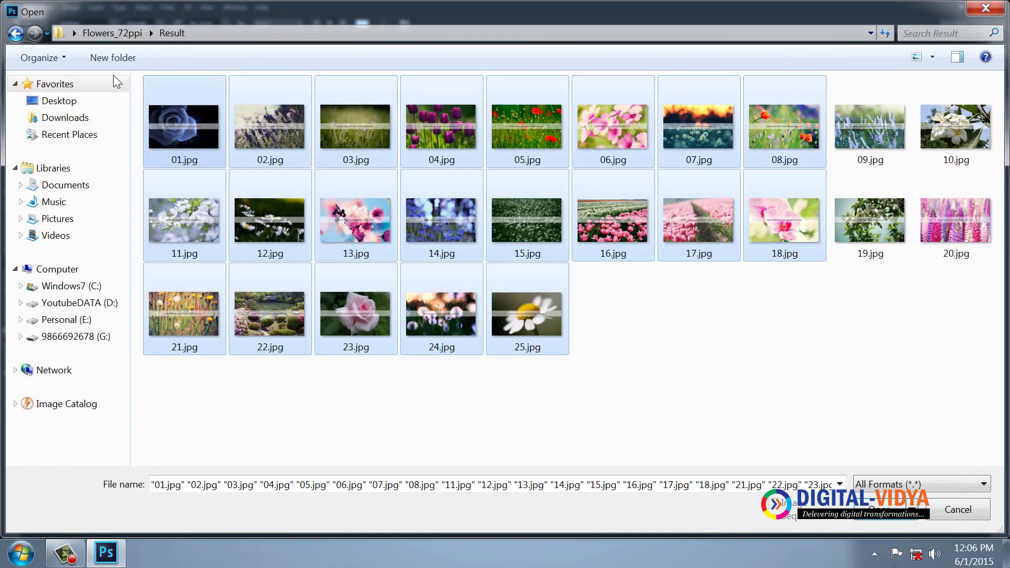
pyautogui.press('Return')
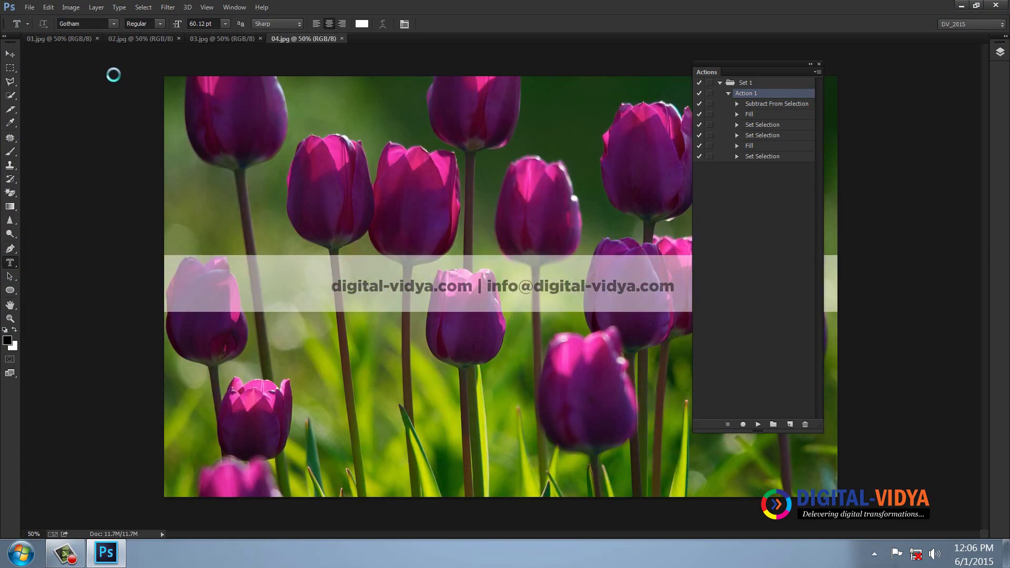